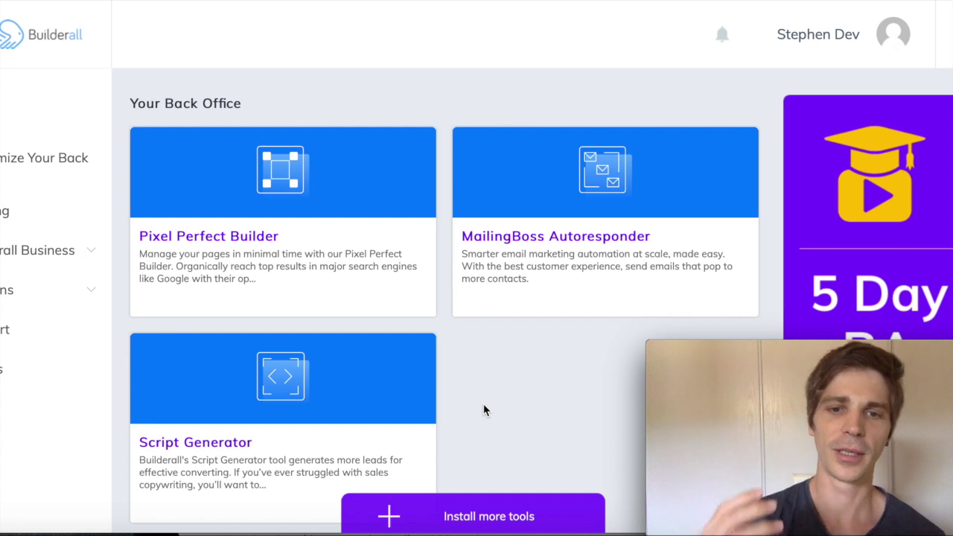
Browse the library of tools available to install and return to the back office home.
{"action": "left_click", "coordinate": [387, 517]}
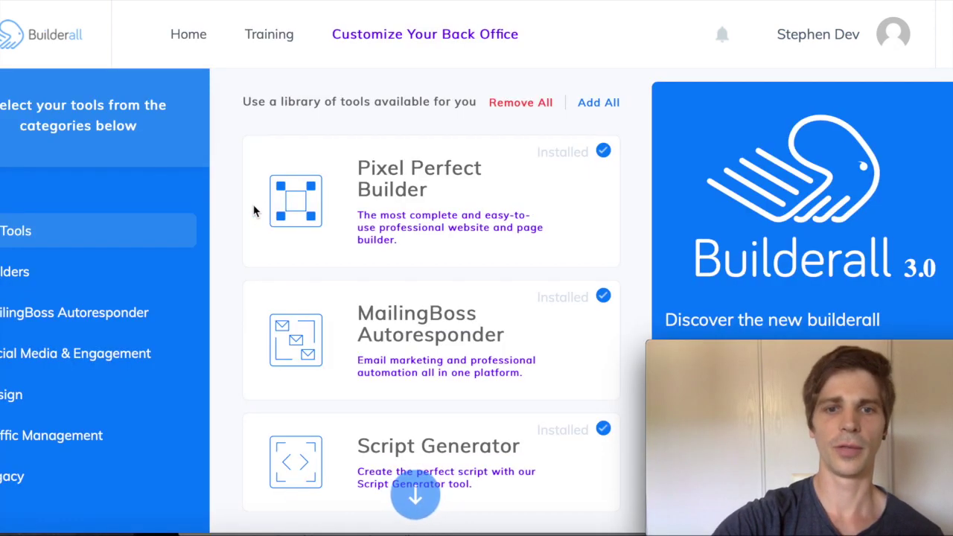
{"action": "scroll", "coordinate": [253, 212], "scroll_direction": "down", "scroll_amount": 5}
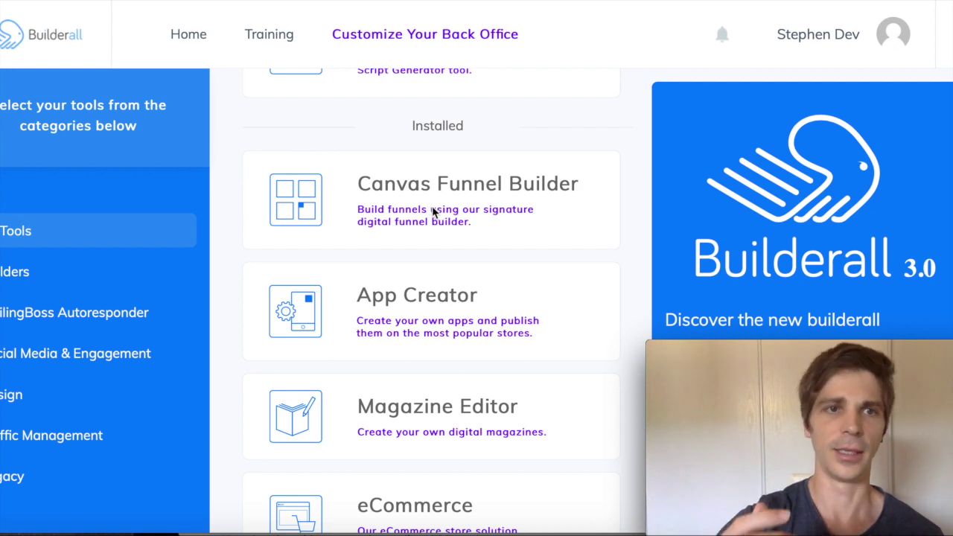
{"action": "left_click", "coordinate": [182, 34]}
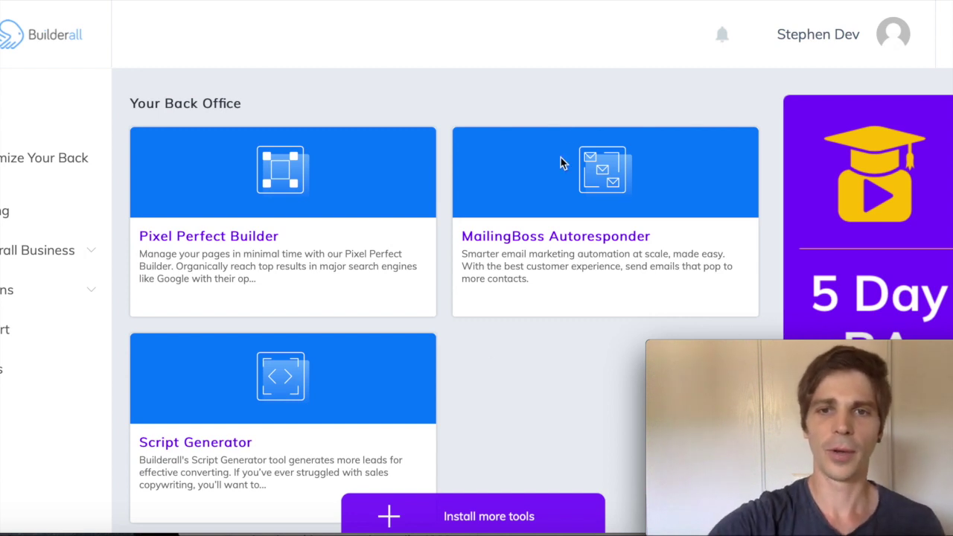
Enter MailingBoss Autoresponder and give a new subscriber list the name and display name "youtube tutorial".
{"action": "mouse_move", "coordinate": [562, 248]}
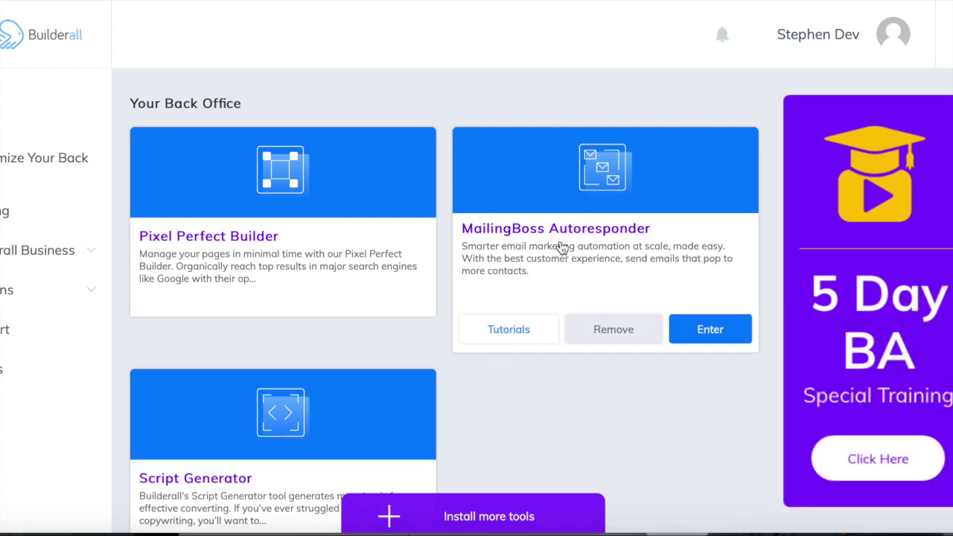
{"action": "left_click", "coordinate": [709, 338]}
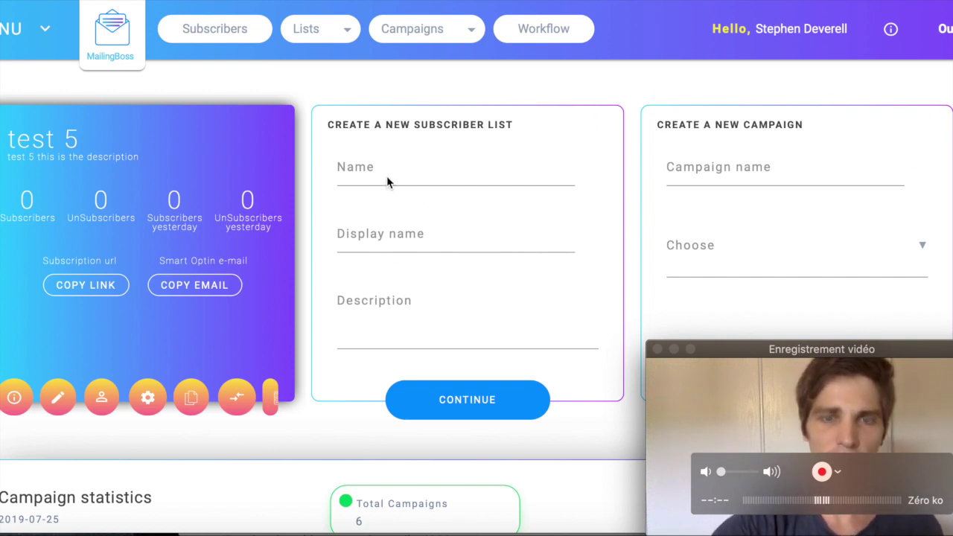
{"action": "left_click", "coordinate": [358, 171]}
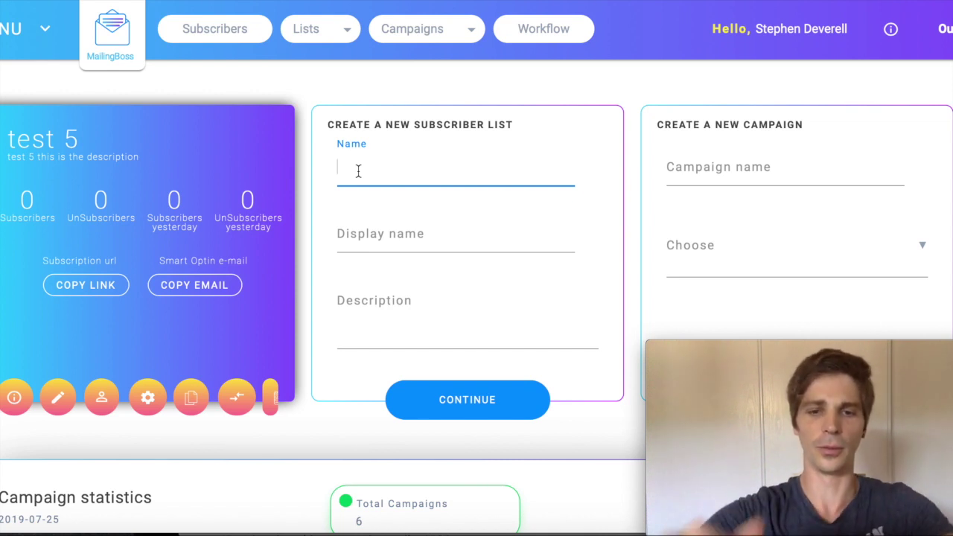
{"action": "type", "text": "youtube tutorial"}
{"action": "left_click", "coordinate": [421, 235]}
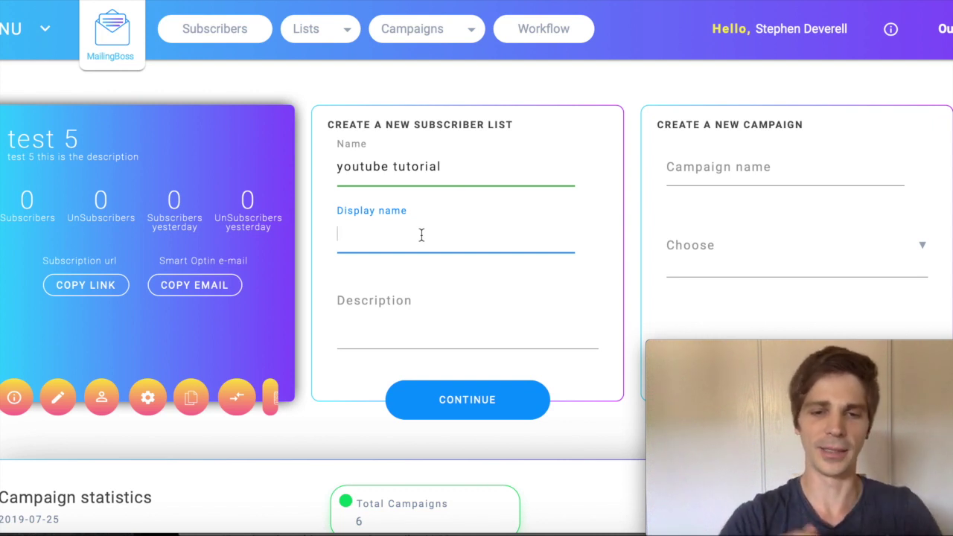
Describe the new subscriber list as "youtube tutorial description" and continue to its general data.
{"action": "left_click", "coordinate": [378, 325]}
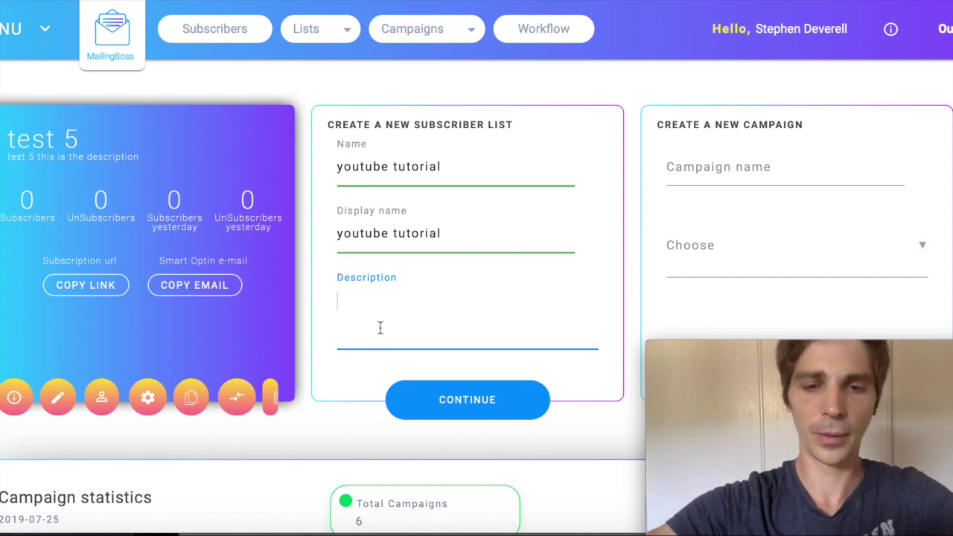
{"action": "type", "text": "youtube"}
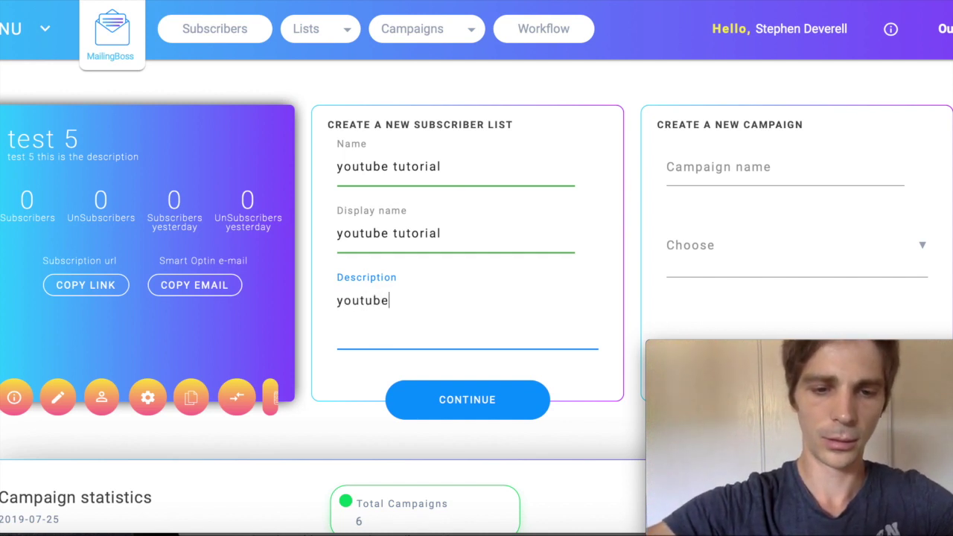
{"action": "type", "text": " tutori"}
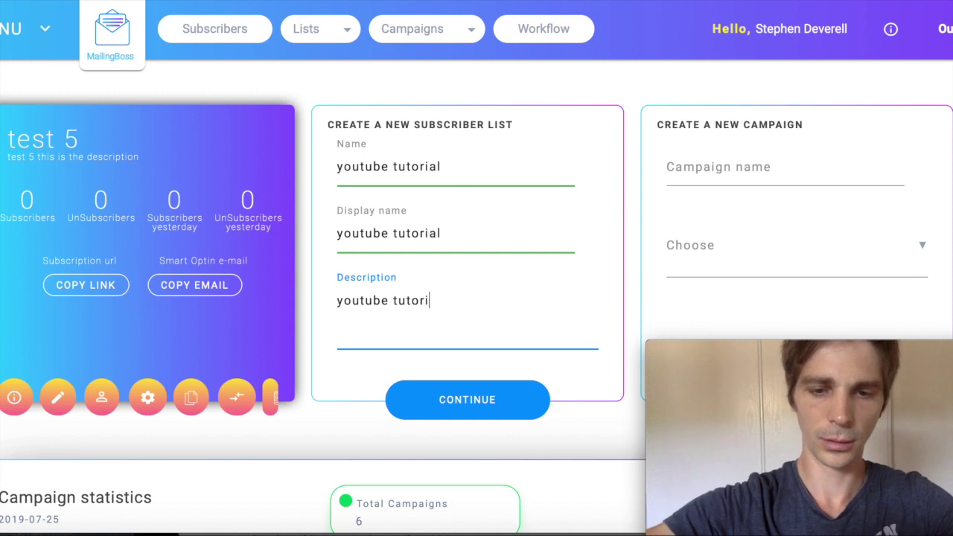
{"action": "type", "text": "al des"}
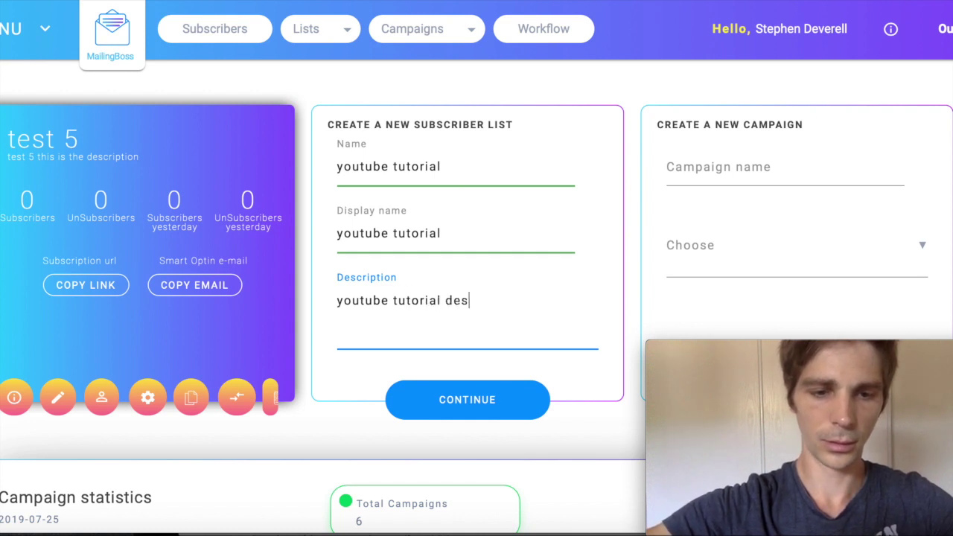
{"action": "type", "text": "cription"}
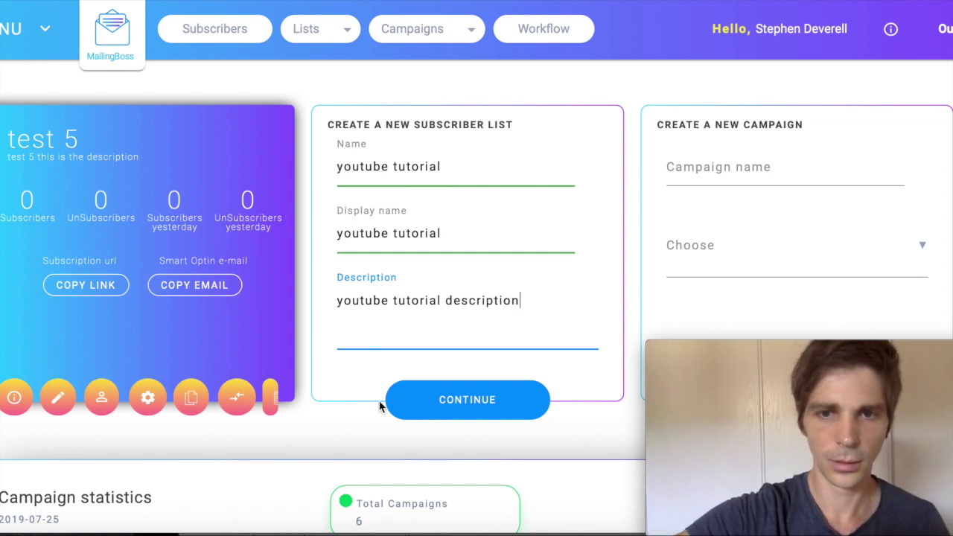
{"action": "left_click", "coordinate": [468, 402]}
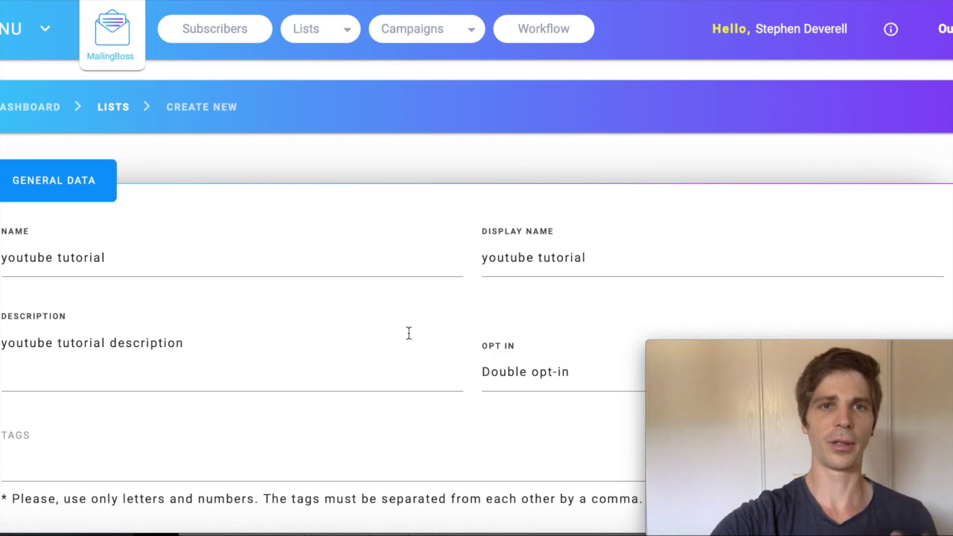
Try Single opt-in for the list and switch it back to Double opt-in.
{"action": "scroll", "coordinate": [407, 333], "scroll_direction": "down", "scroll_amount": 1}
{"action": "scroll", "coordinate": [409, 334], "scroll_direction": "up", "scroll_amount": 1}
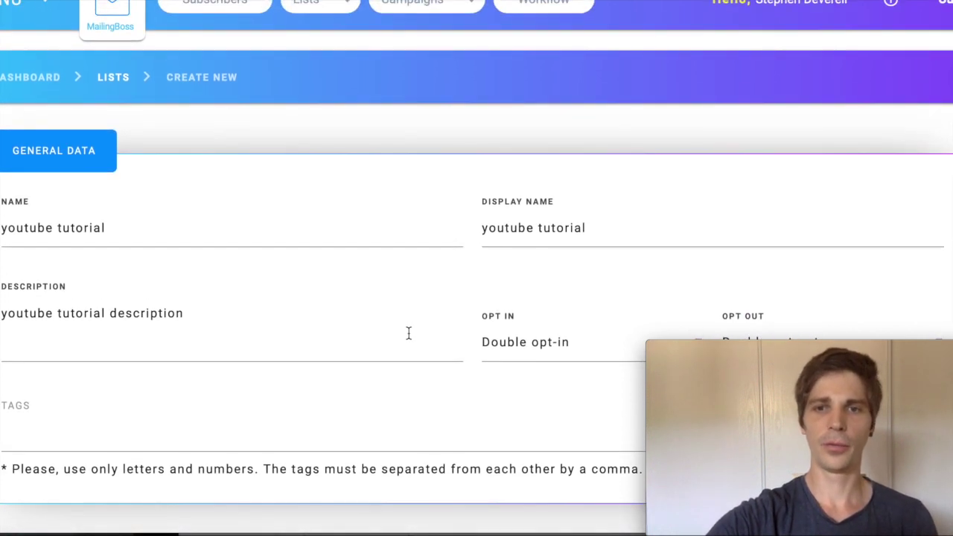
{"action": "left_click_drag", "start_coordinate": [765, 348], "coordinate": [811, 36]}
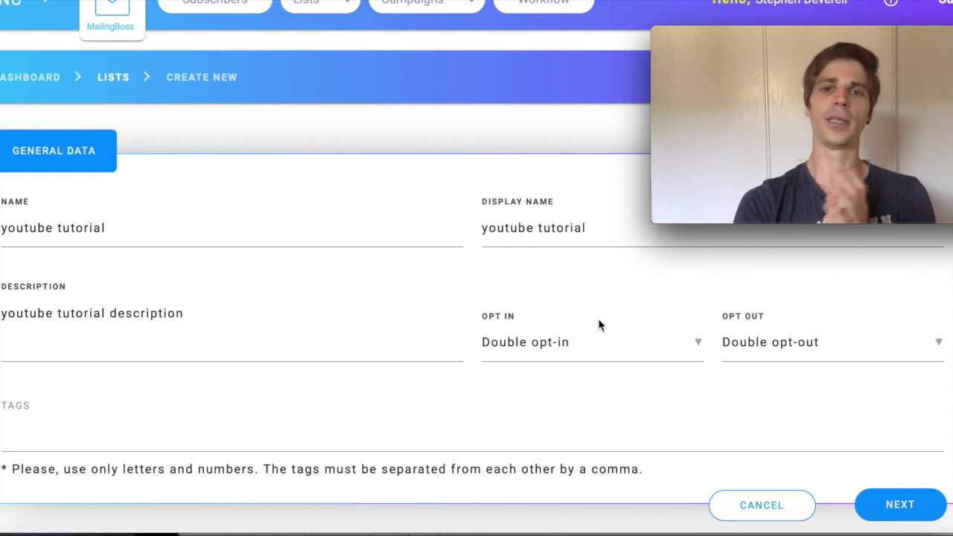
{"action": "left_click", "coordinate": [702, 346]}
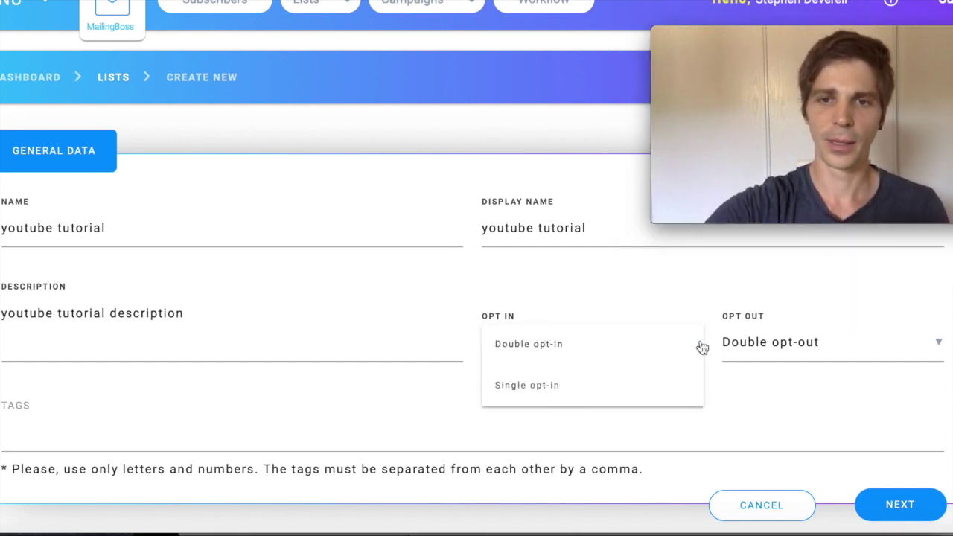
{"action": "left_click", "coordinate": [625, 394]}
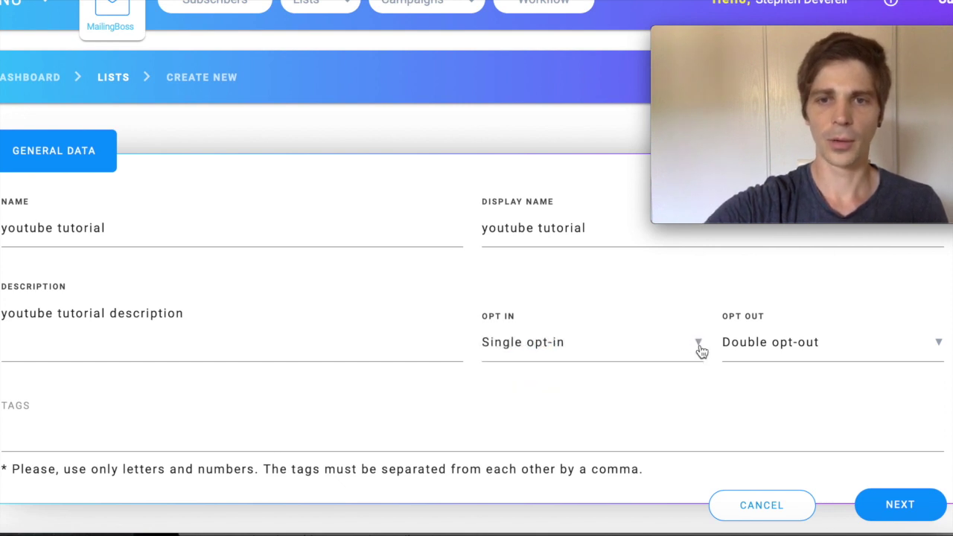
{"action": "left_click", "coordinate": [700, 349]}
{"action": "left_click", "coordinate": [629, 355]}
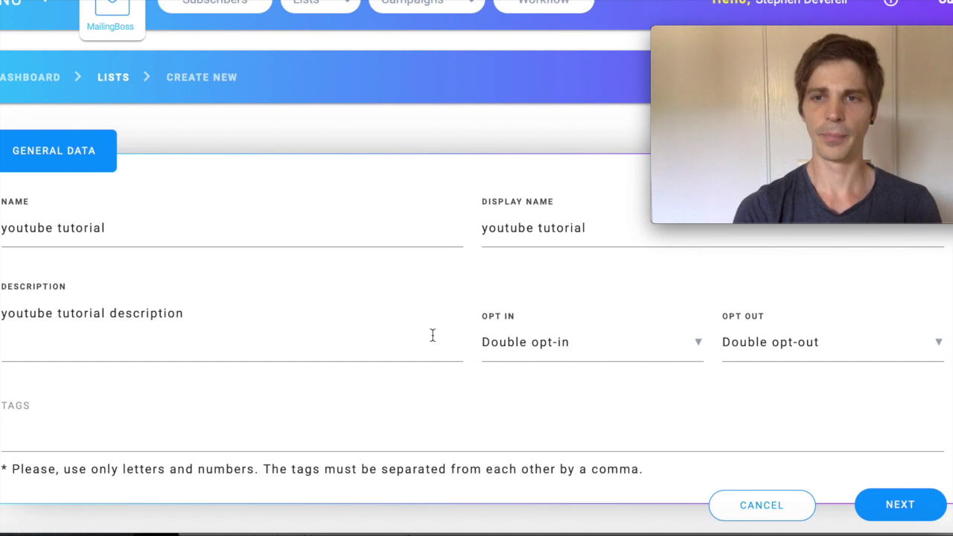
Set the list's opt-out to Single opt-out and save its general data without tags.
{"action": "left_click", "coordinate": [838, 342]}
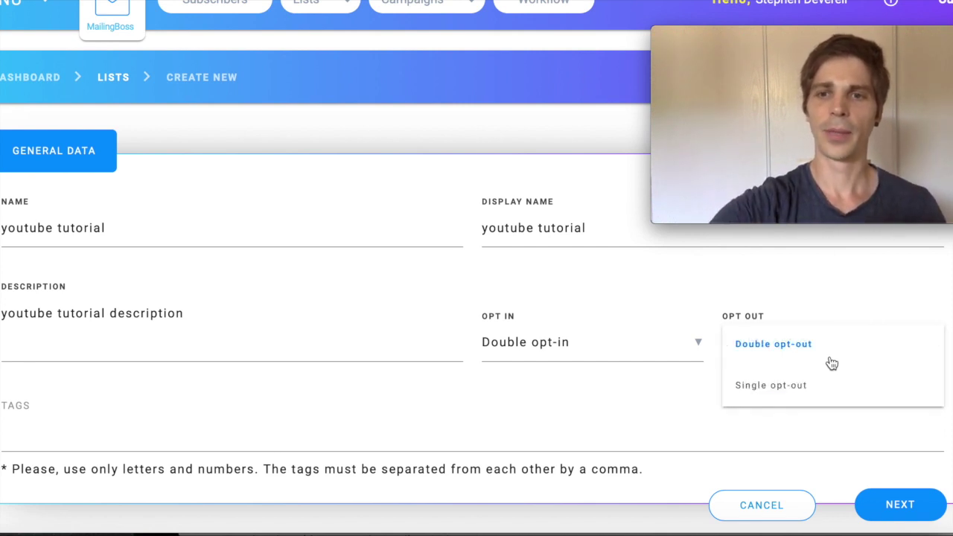
{"action": "left_click", "coordinate": [822, 390]}
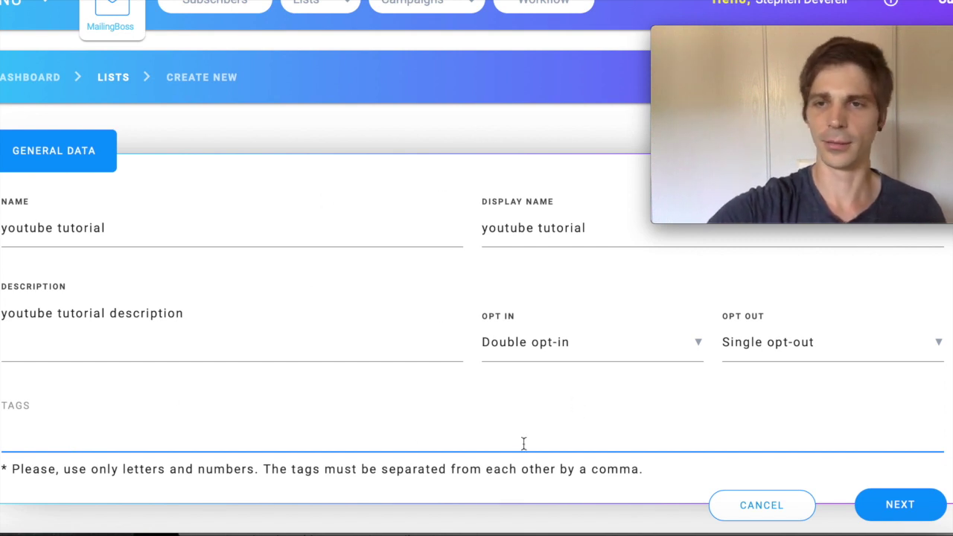
{"action": "left_click", "coordinate": [916, 514]}
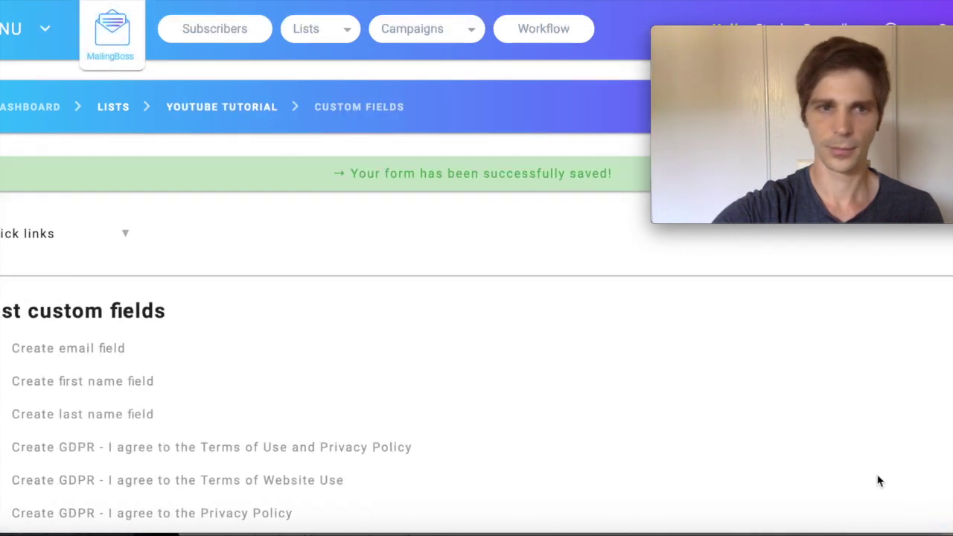
Look over the list's custom field options and save the default fields without adding any.
{"action": "scroll", "coordinate": [622, 406], "scroll_direction": "down", "scroll_amount": 2}
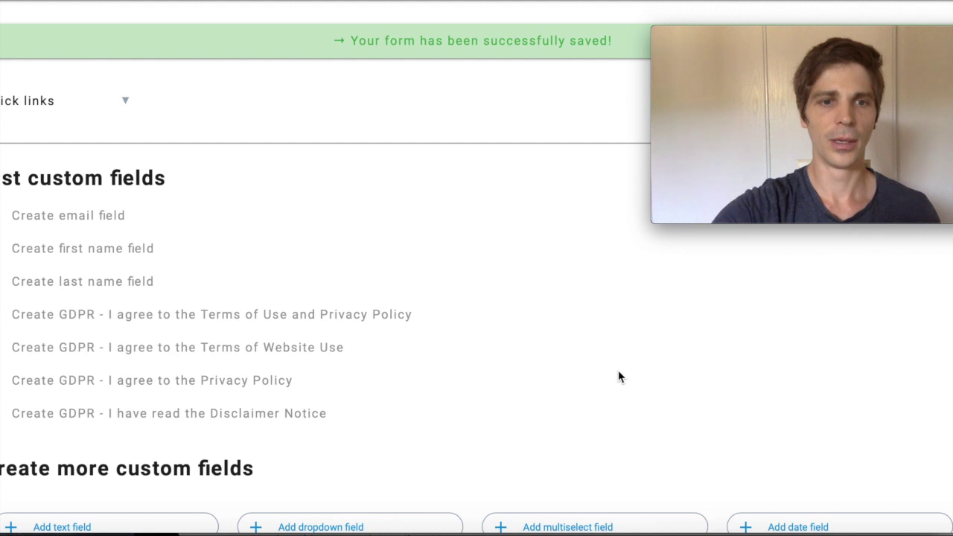
{"action": "scroll", "coordinate": [618, 371], "scroll_direction": "down", "scroll_amount": 4}
{"action": "scroll", "coordinate": [618, 376], "scroll_direction": "up", "scroll_amount": 1}
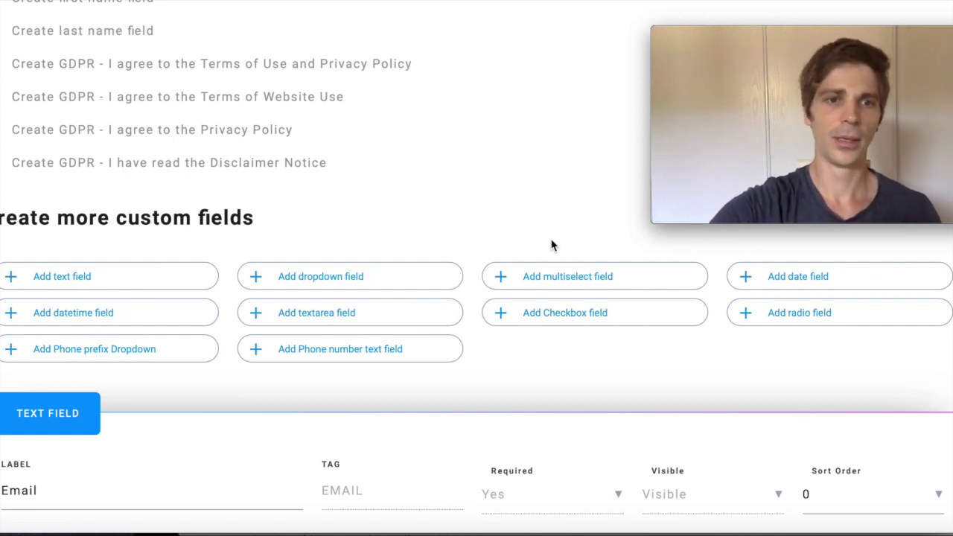
{"action": "scroll", "coordinate": [551, 245], "scroll_direction": "down", "scroll_amount": 3}
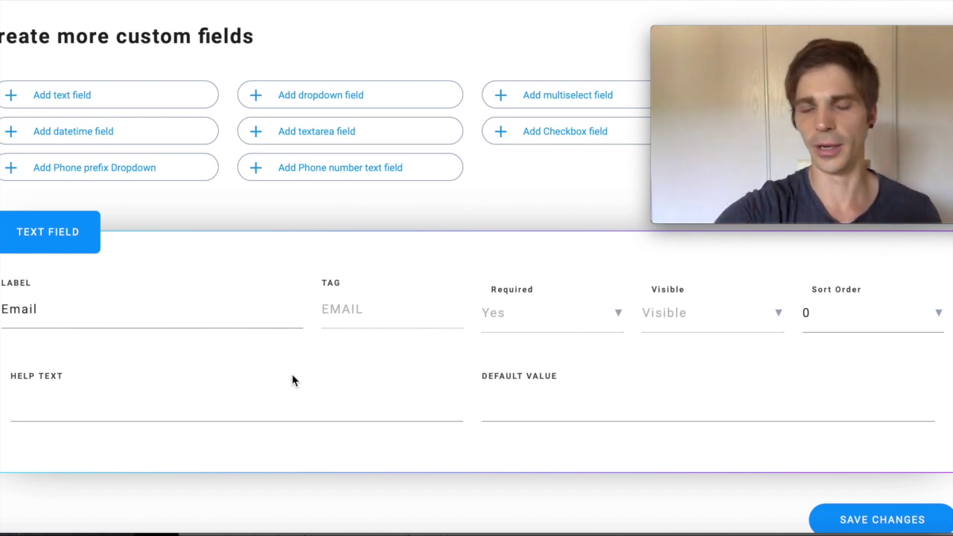
{"action": "scroll", "coordinate": [292, 380], "scroll_direction": "down", "scroll_amount": 1}
{"action": "left_click", "coordinate": [900, 472]}
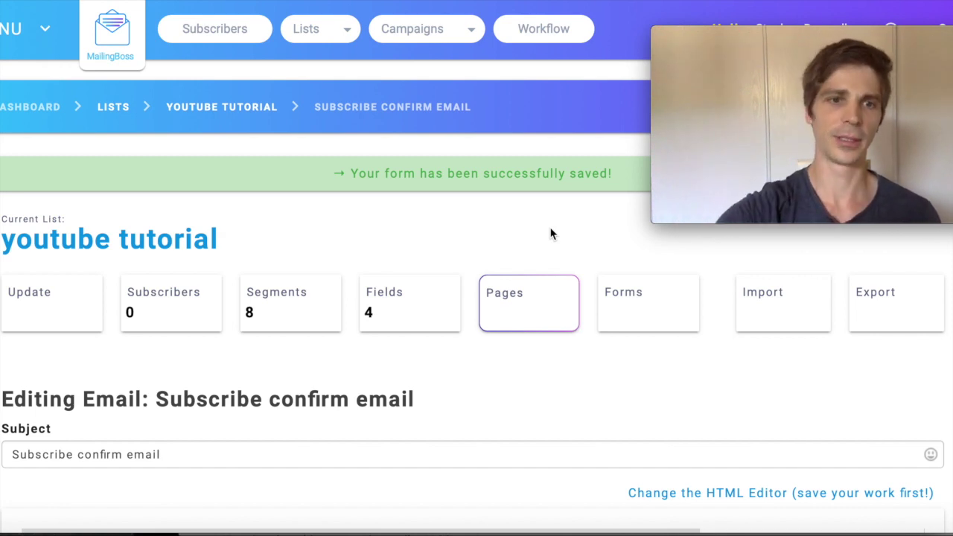
Review the Subscribe confirm email, briefly opening its content section for text editing without changing it.
{"action": "scroll", "coordinate": [551, 234], "scroll_direction": "down", "scroll_amount": 3}
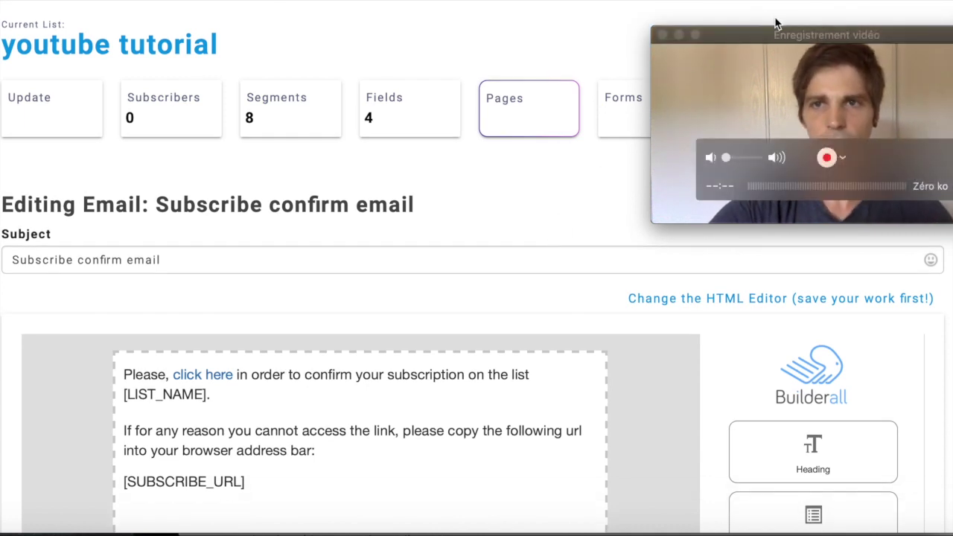
{"action": "left_click_drag", "start_coordinate": [781, 28], "coordinate": [803, 347]}
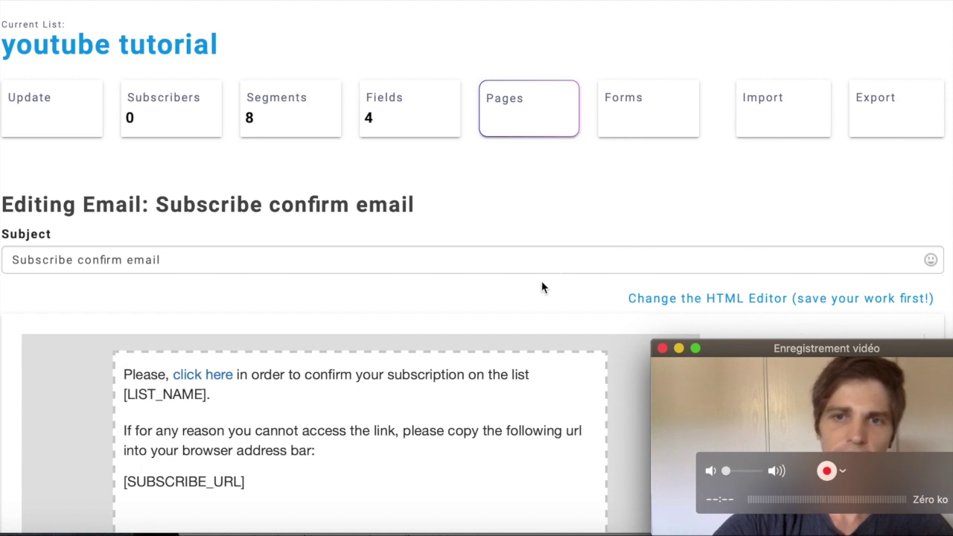
{"action": "left_click", "coordinate": [514, 313]}
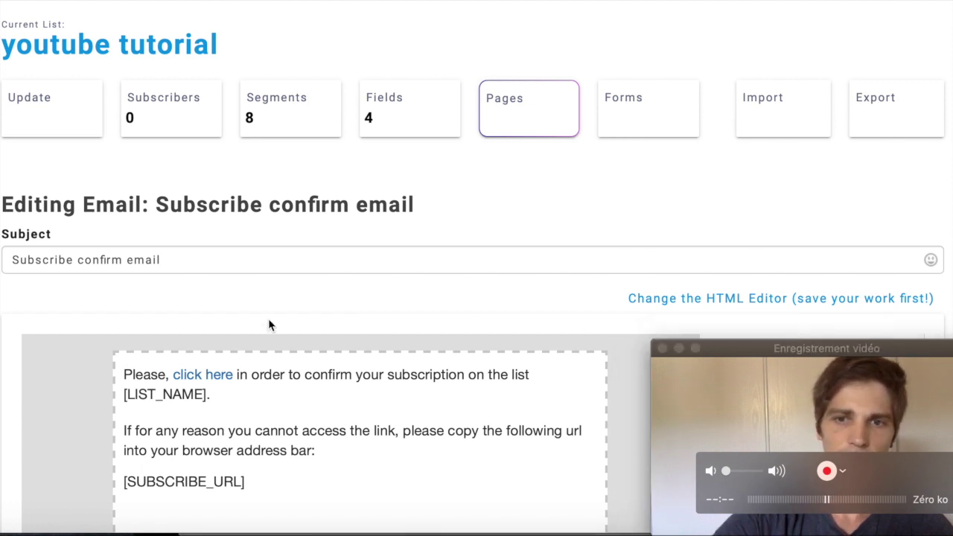
{"action": "scroll", "coordinate": [2, 360], "scroll_direction": "down", "scroll_amount": 5}
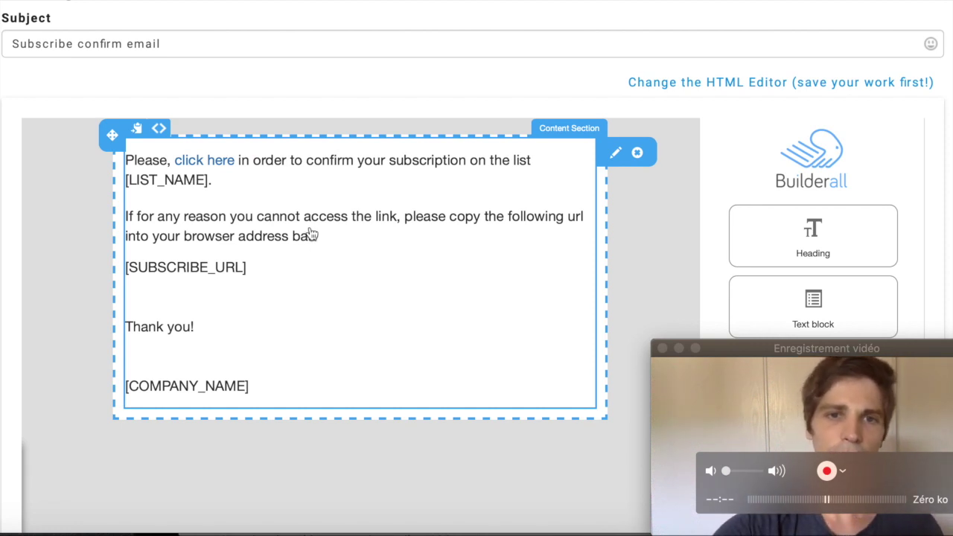
{"action": "left_click", "coordinate": [617, 152]}
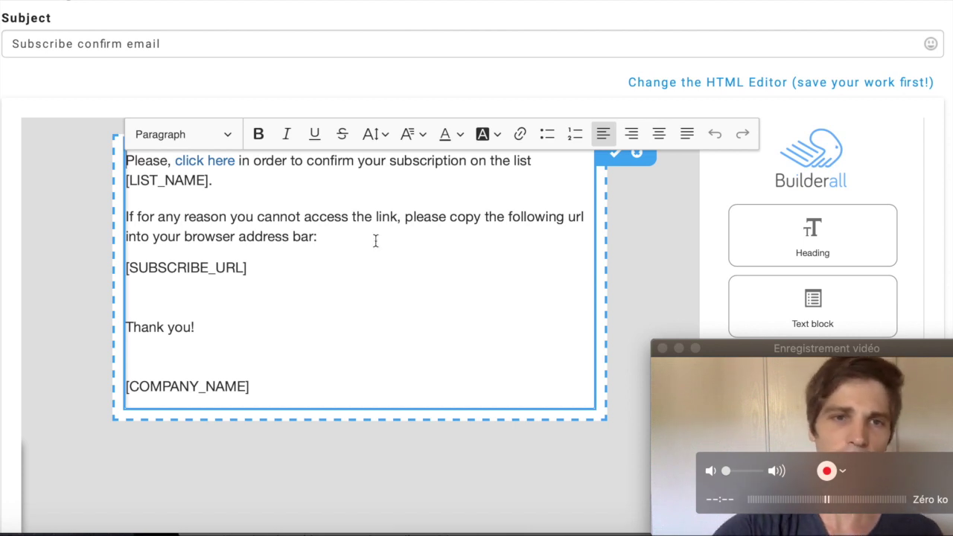
{"action": "left_click", "coordinate": [34, 280]}
Save the Subscribe confirm email with its default content and proceed to the Pending subscribe page.
{"action": "scroll", "coordinate": [34, 280], "scroll_direction": "down", "scroll_amount": 4}
{"action": "scroll", "coordinate": [34, 280], "scroll_direction": "down", "scroll_amount": 3}
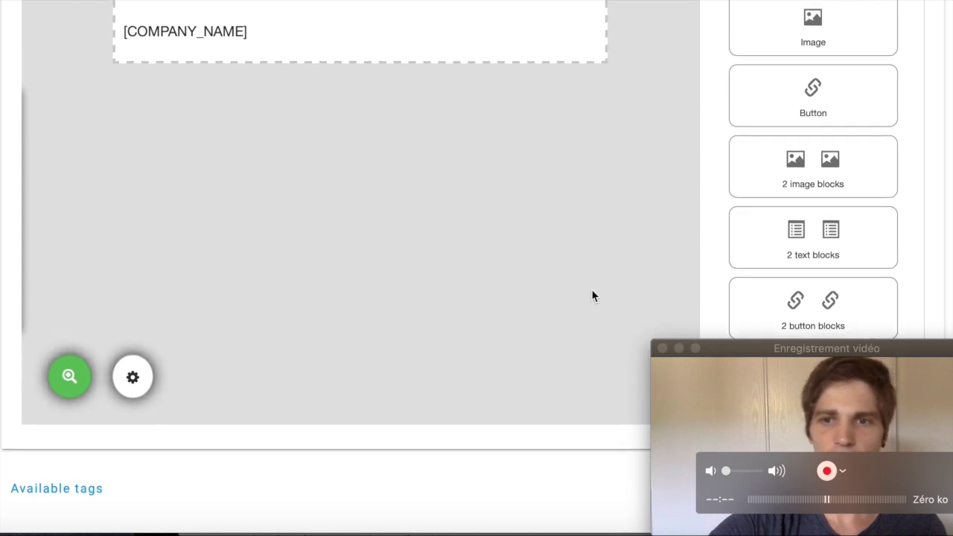
{"action": "left_click_drag", "start_coordinate": [843, 350], "coordinate": [853, 61]}
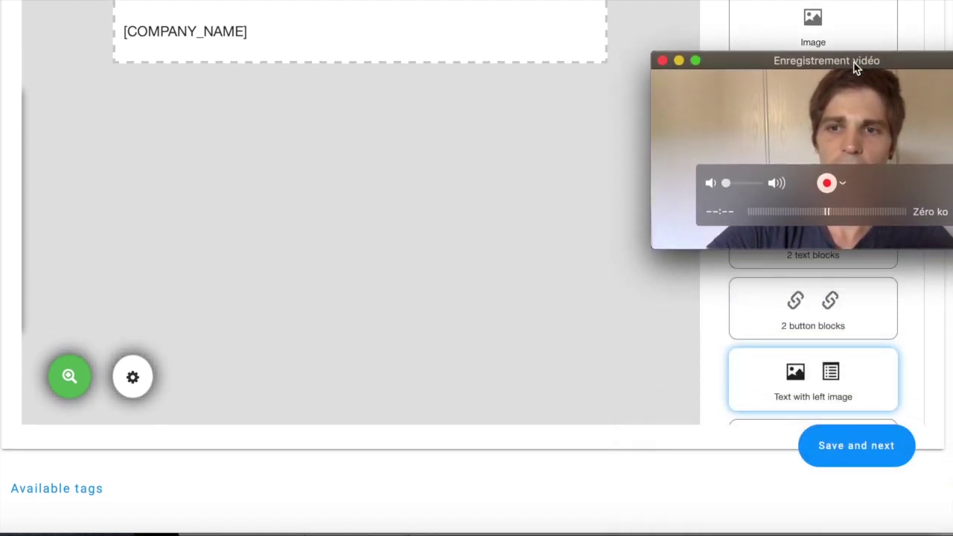
{"action": "left_click", "coordinate": [853, 445]}
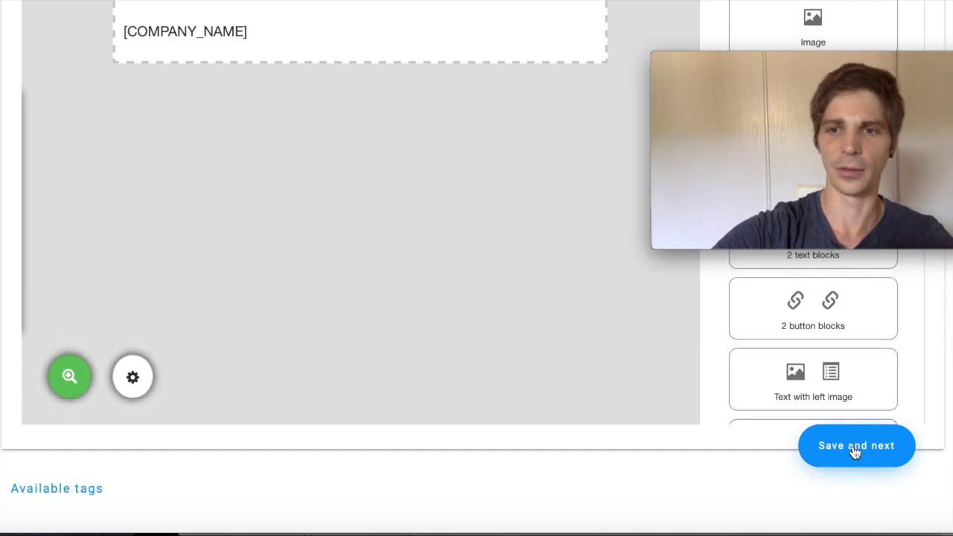
{"action": "left_click", "coordinate": [853, 446]}
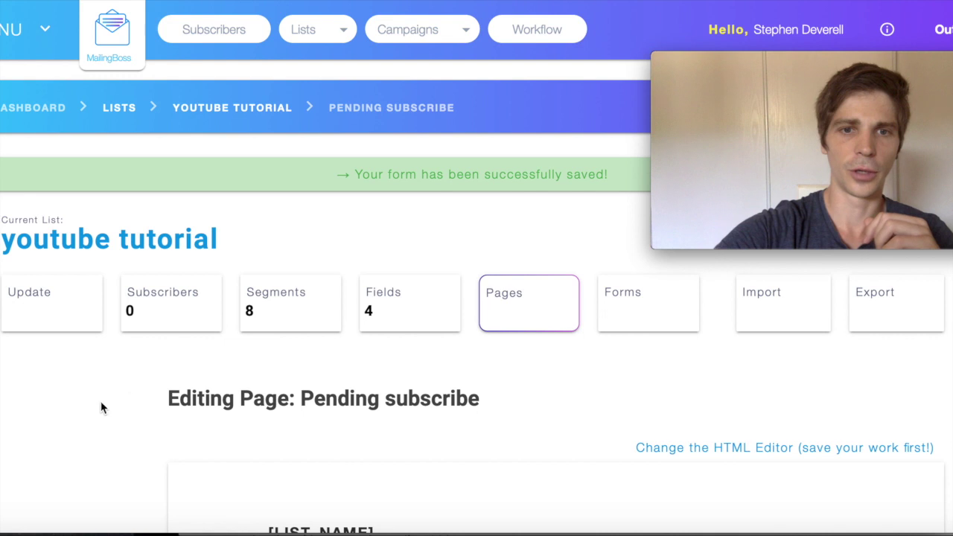
Review the Pending subscribe page and save it with its default message, proceeding to the Unsubscribe confirm email.
{"action": "scroll", "coordinate": [128, 397], "scroll_direction": "down", "scroll_amount": 3}
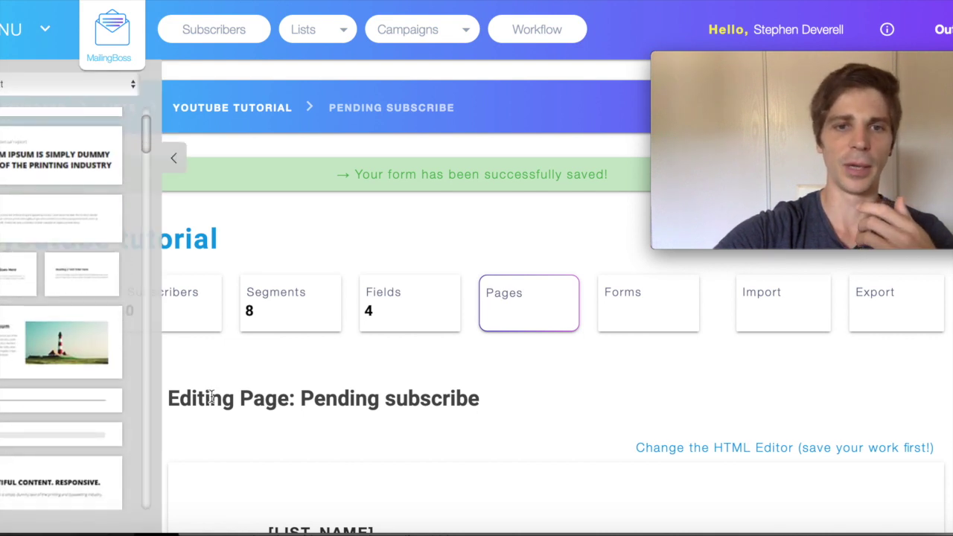
{"action": "scroll", "coordinate": [211, 398], "scroll_direction": "down", "scroll_amount": 5}
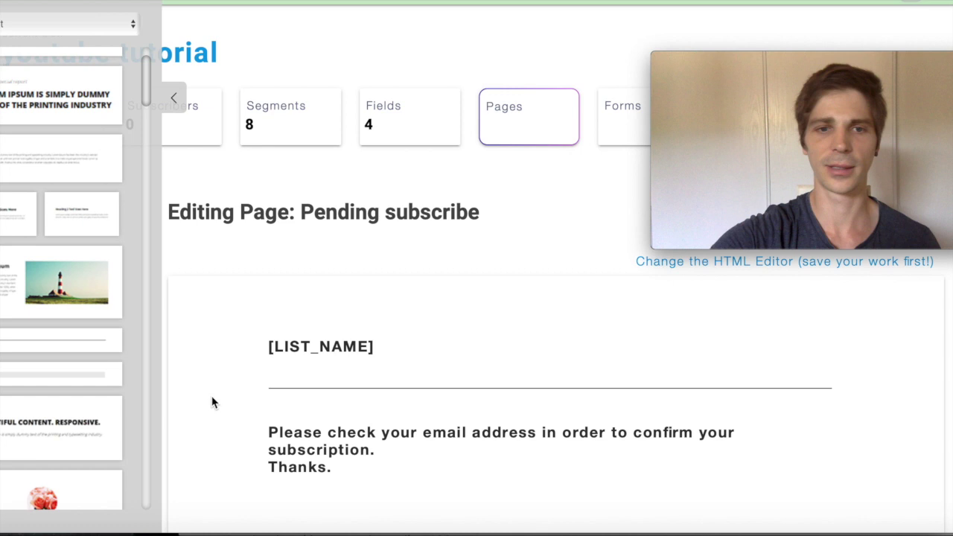
{"action": "scroll", "coordinate": [213, 402], "scroll_direction": "down", "scroll_amount": 5}
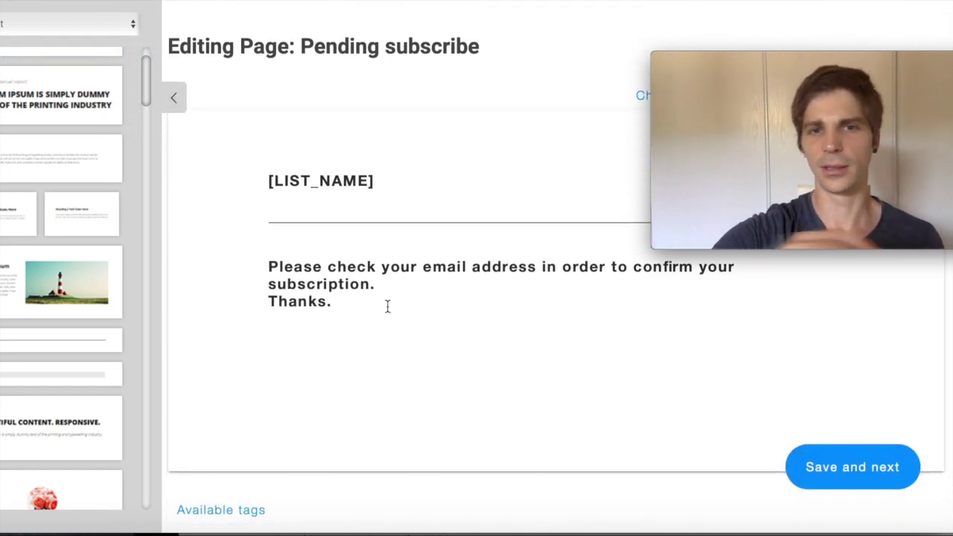
{"action": "left_click", "coordinate": [841, 470]}
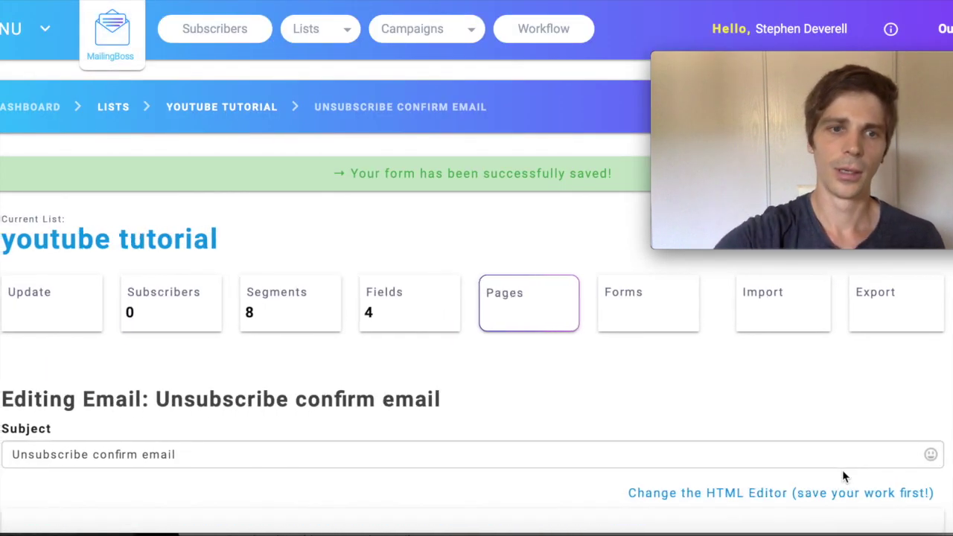
Review the Unsubscribe confirm email and save it with its default subject and content, proceeding to the Welcome email.
{"action": "scroll", "coordinate": [691, 400], "scroll_direction": "down", "scroll_amount": 3}
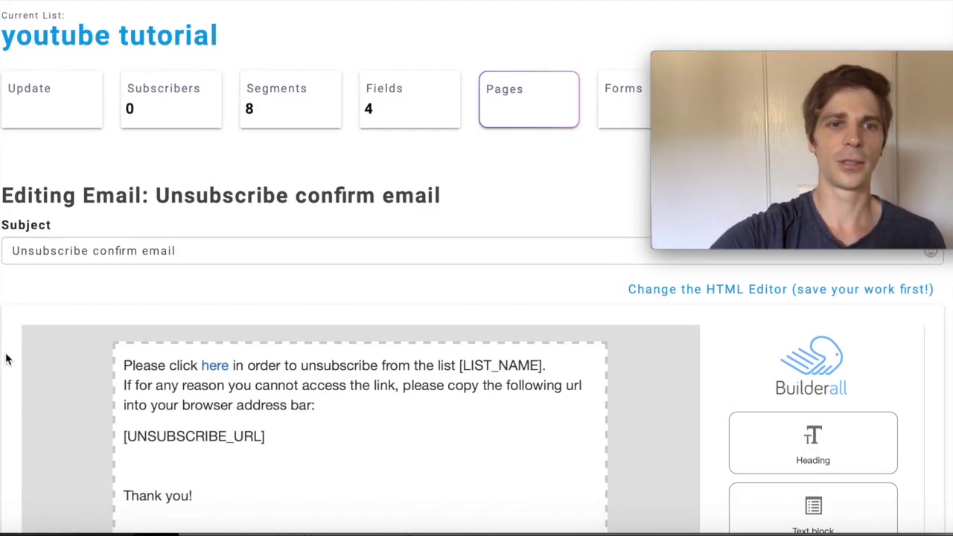
{"action": "scroll", "coordinate": [6, 359], "scroll_direction": "down", "scroll_amount": 3}
{"action": "scroll", "coordinate": [6, 358], "scroll_direction": "down", "scroll_amount": 1}
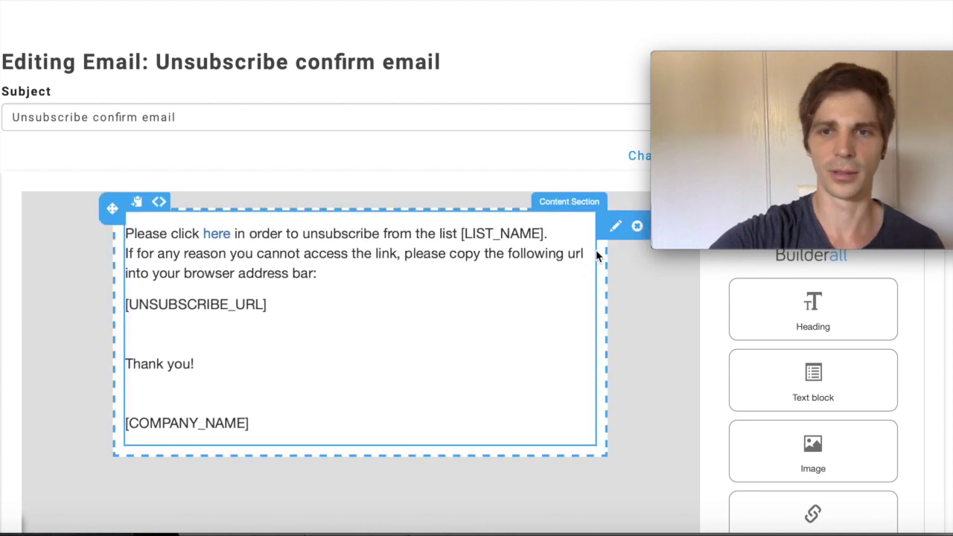
{"action": "mouse_move", "coordinate": [606, 240]}
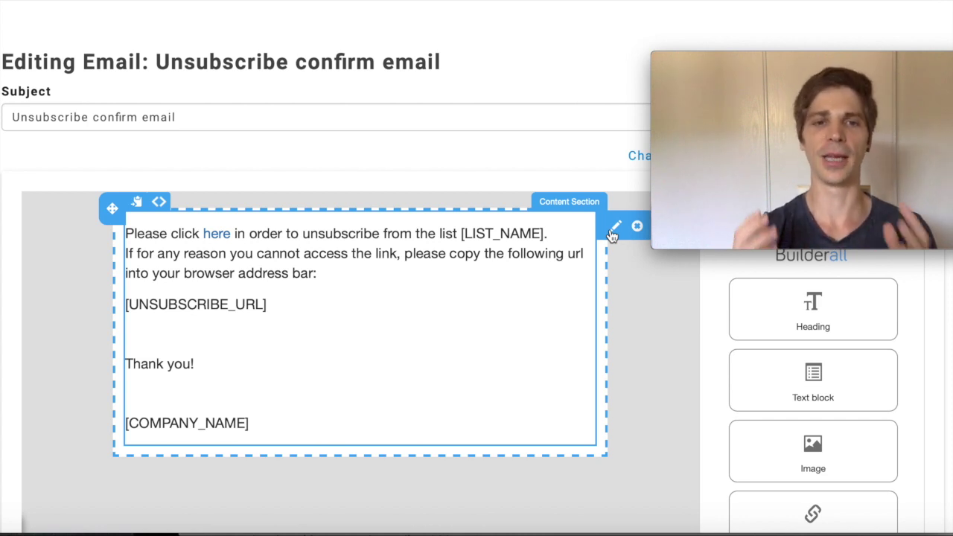
{"action": "scroll", "coordinate": [668, 332], "scroll_direction": "down", "scroll_amount": 5}
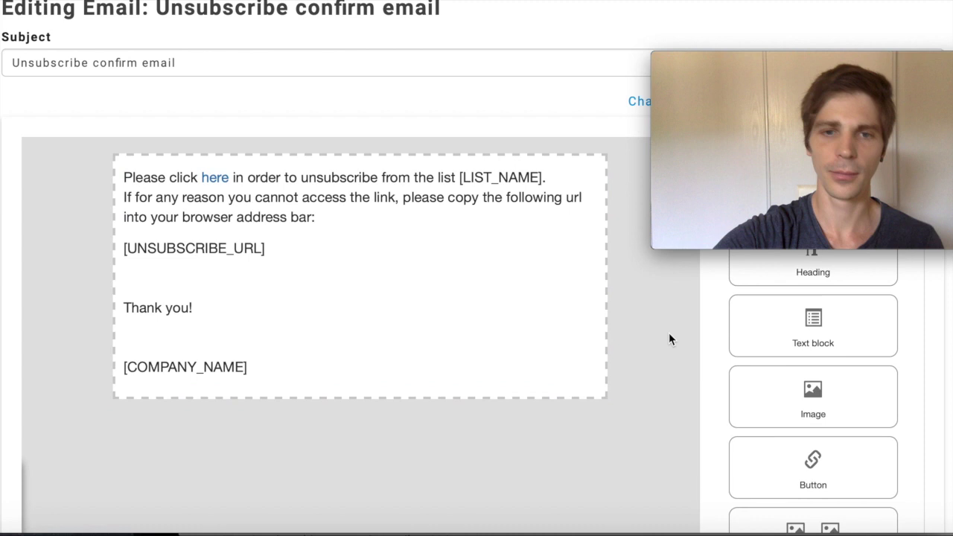
{"action": "scroll", "coordinate": [669, 339], "scroll_direction": "down", "scroll_amount": 2}
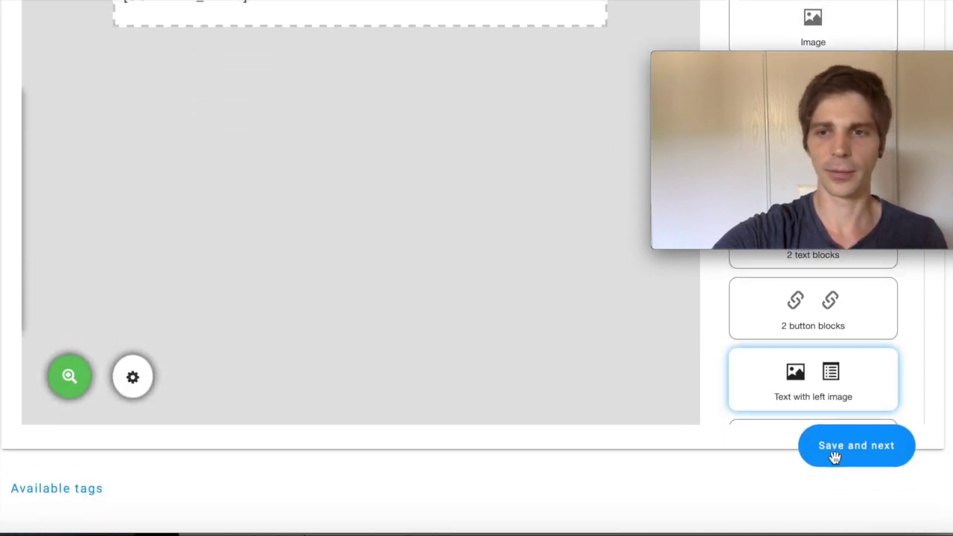
{"action": "left_click", "coordinate": [870, 454]}
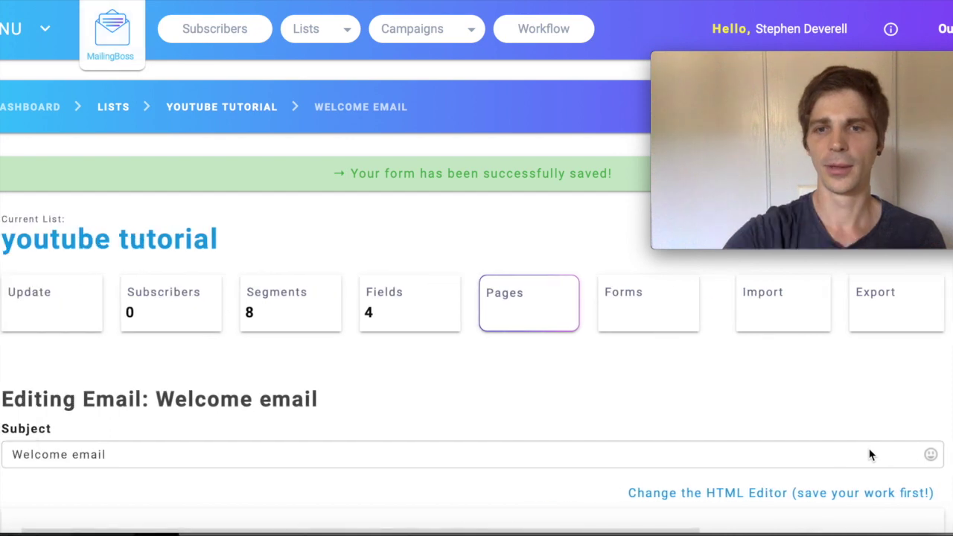
Review the Welcome email and save it with its default subject and thank-you text to finish the list setup.
{"action": "scroll", "coordinate": [462, 404], "scroll_direction": "down", "scroll_amount": 3}
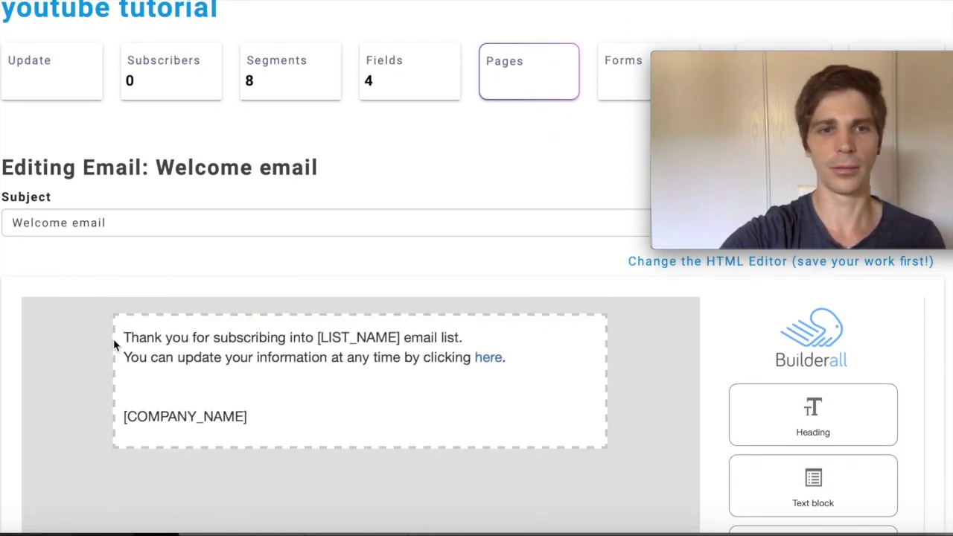
{"action": "mouse_move", "coordinate": [365, 347]}
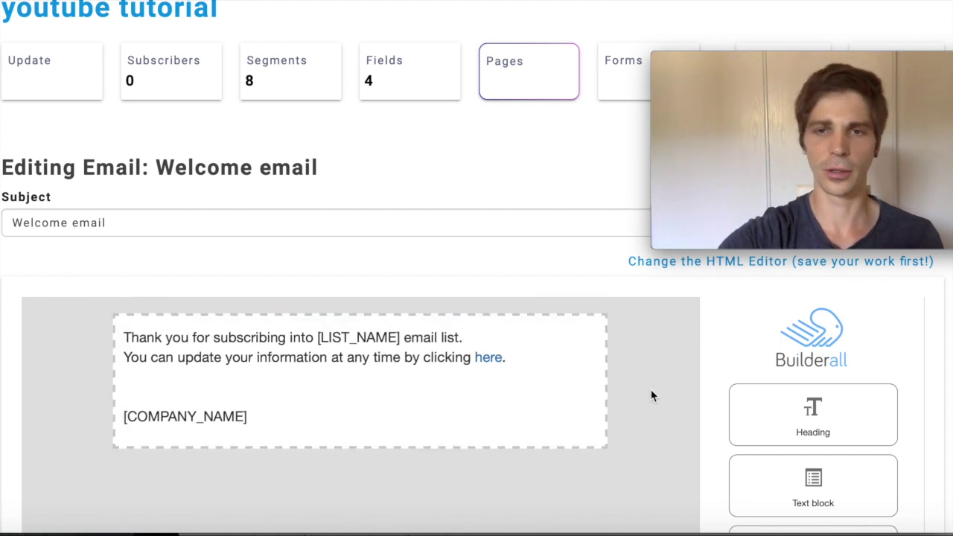
{"action": "mouse_move", "coordinate": [571, 421]}
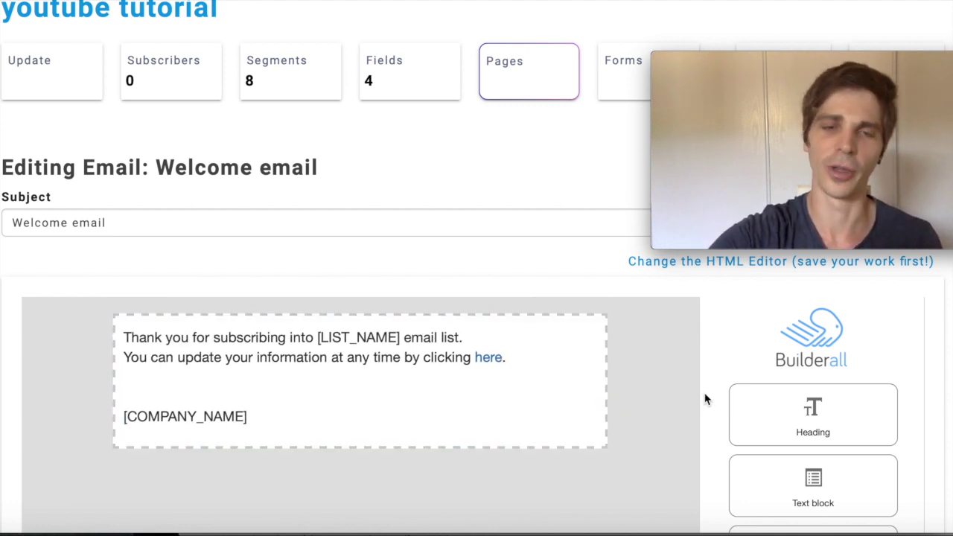
{"action": "scroll", "coordinate": [705, 400], "scroll_direction": "down", "scroll_amount": 8}
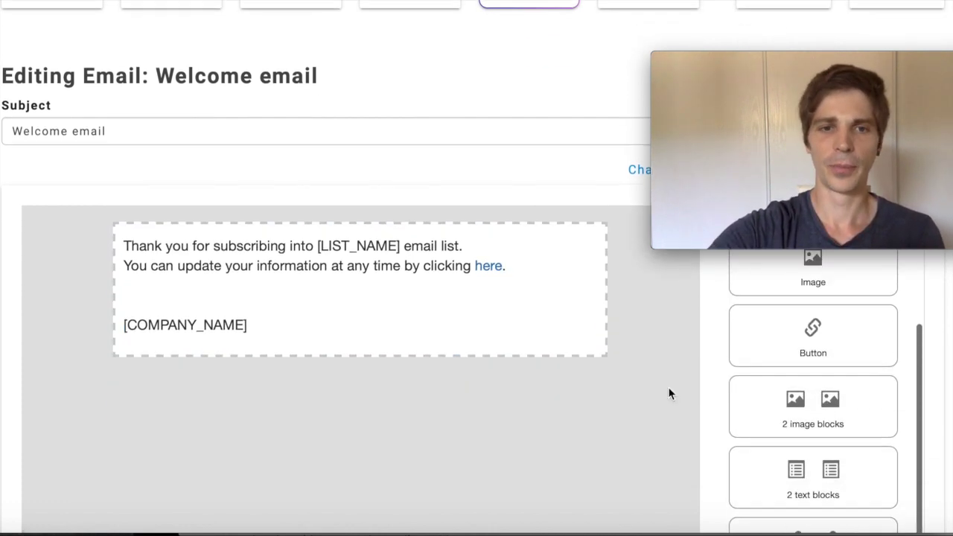
{"action": "scroll", "coordinate": [669, 394], "scroll_direction": "down", "scroll_amount": 4}
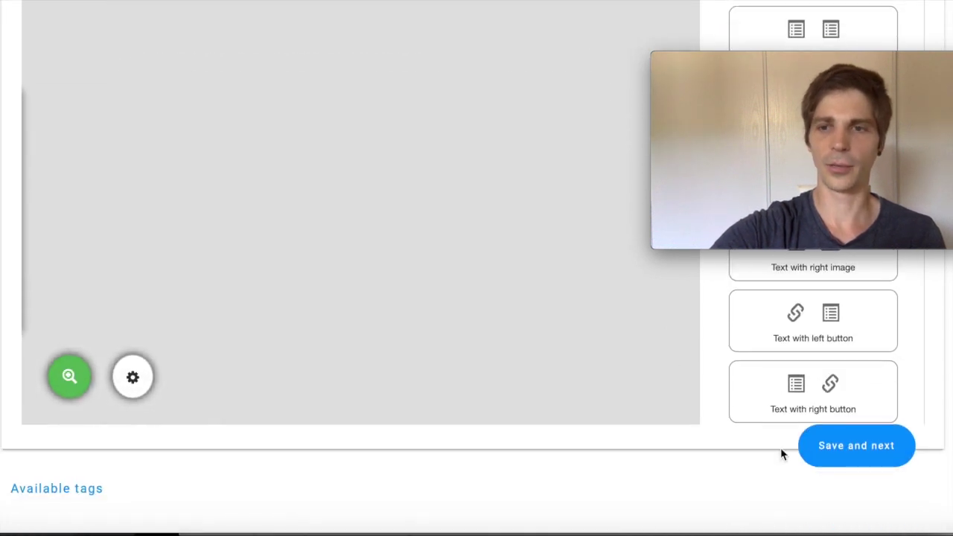
{"action": "left_click", "coordinate": [850, 460]}
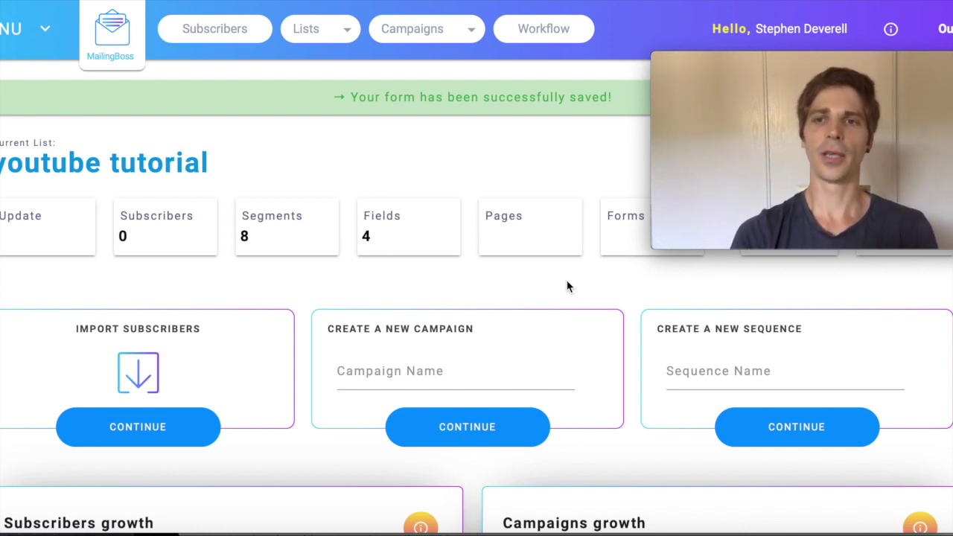
{"action": "mouse_move", "coordinate": [885, 192]}
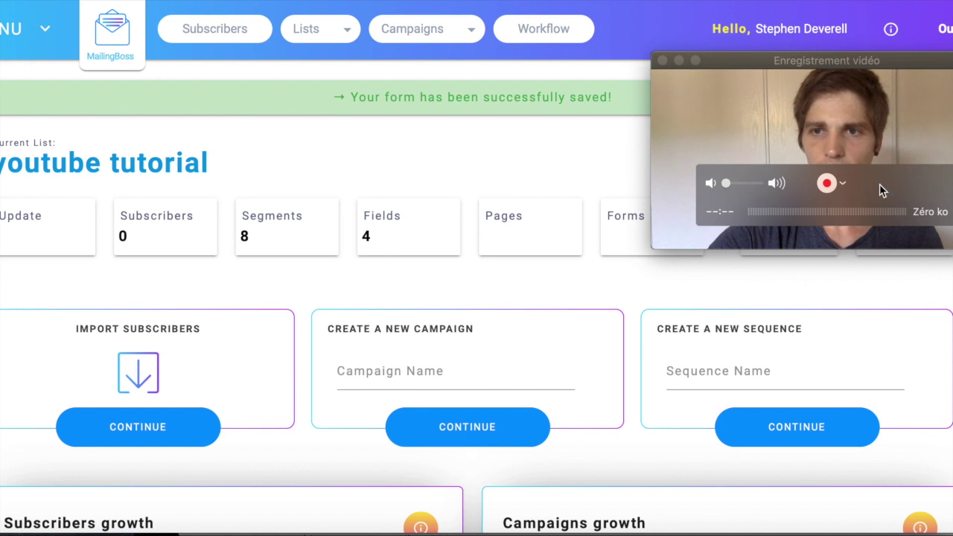